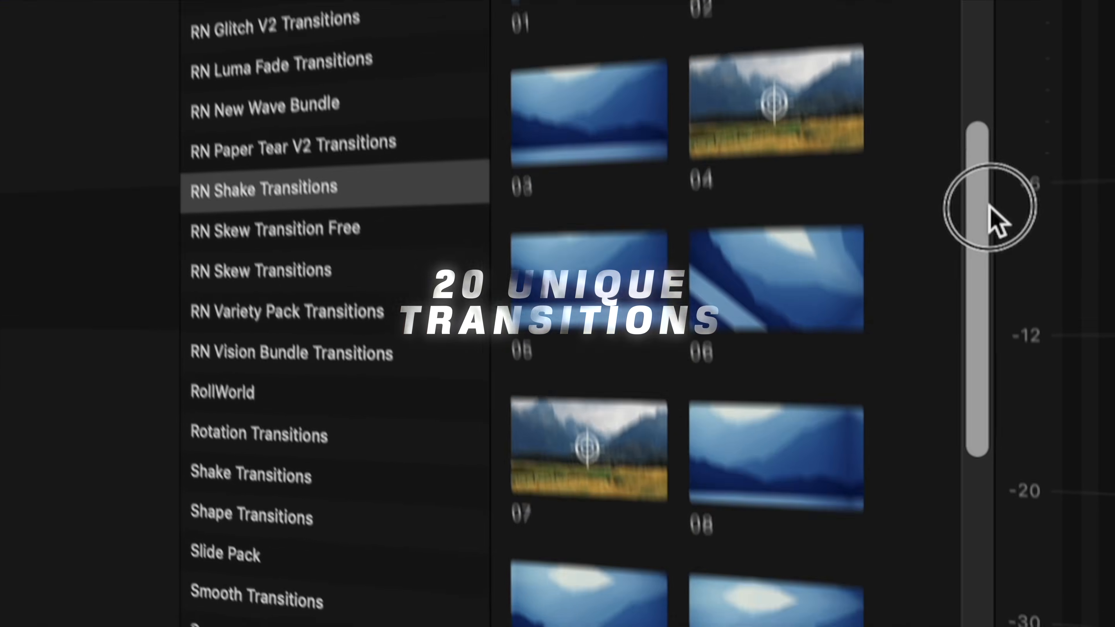
# Add a Lens Distortion Shake transition at the cut between the two desert clips and adjust its shake parameters
pyautogui.moveTo(988, 207); pyautogui.dragTo(958, 319)
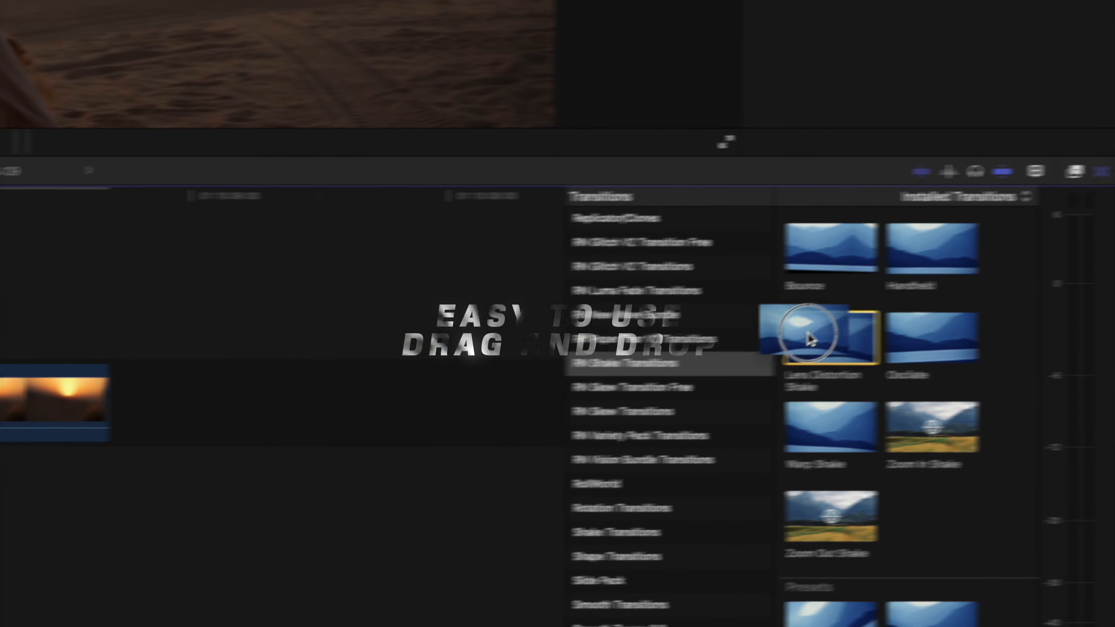
pyautogui.moveTo(802, 336); pyautogui.dragTo(294, 336)
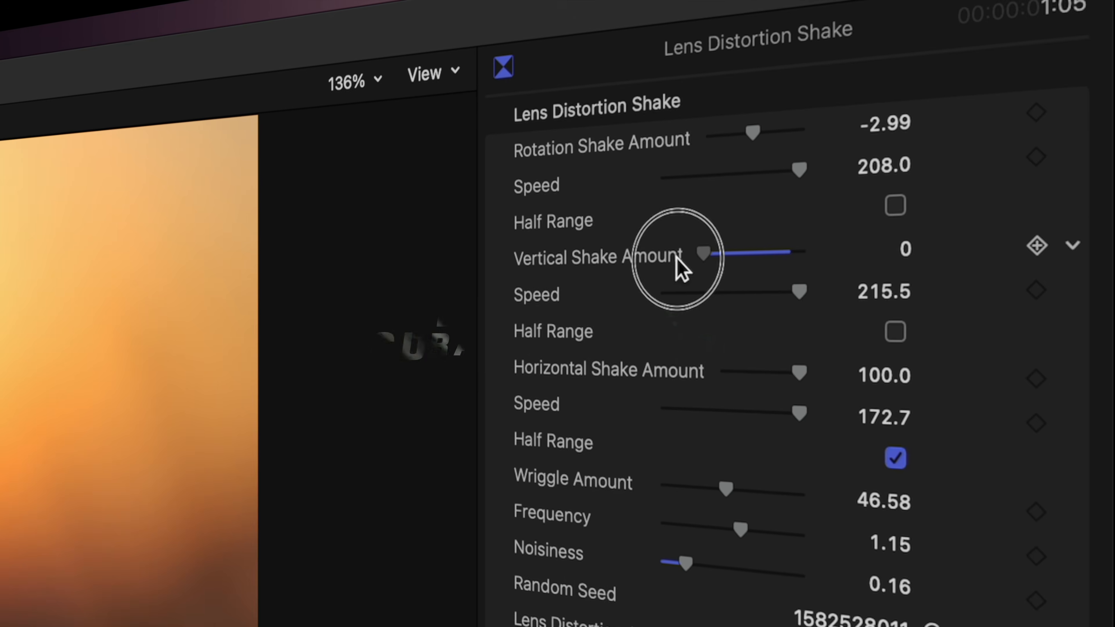
pyautogui.moveTo(680, 266); pyautogui.dragTo(813, 244)
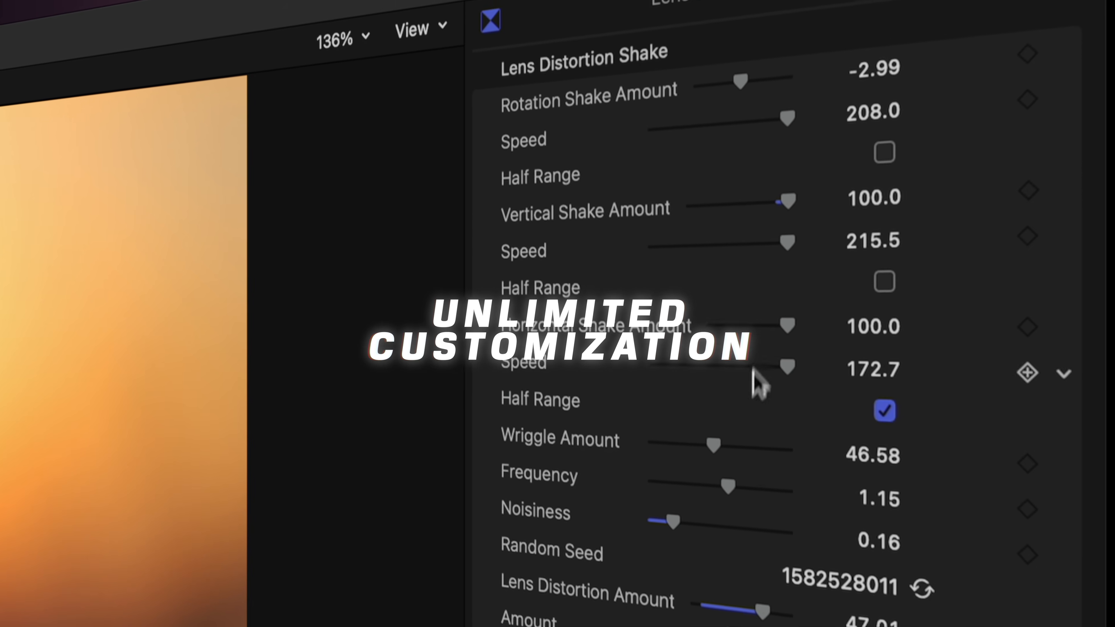
pyautogui.moveTo(719, 468); pyautogui.dragTo(768, 469)
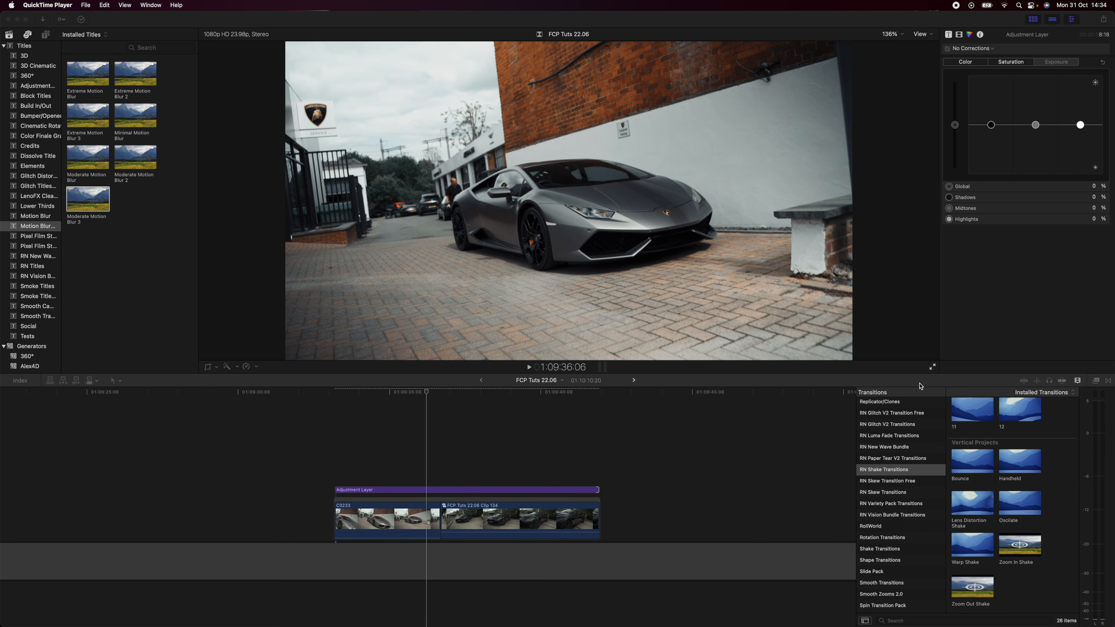
# Show the Transitions Browser and select the RN Shake Transitions category
pyautogui.click(1108, 381)
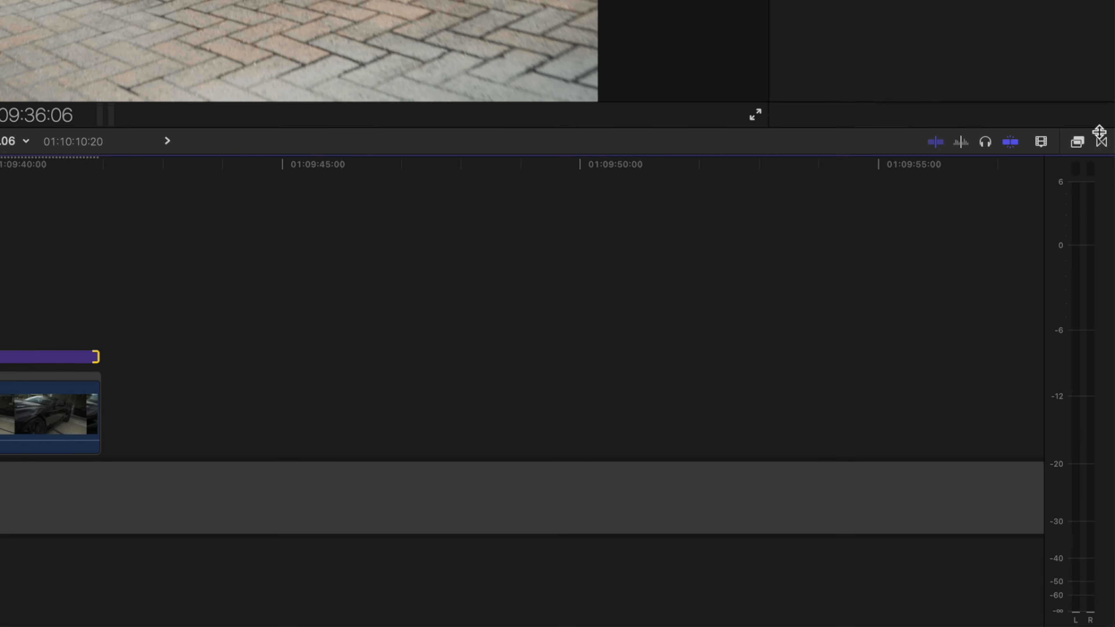
pyautogui.click(1102, 142)
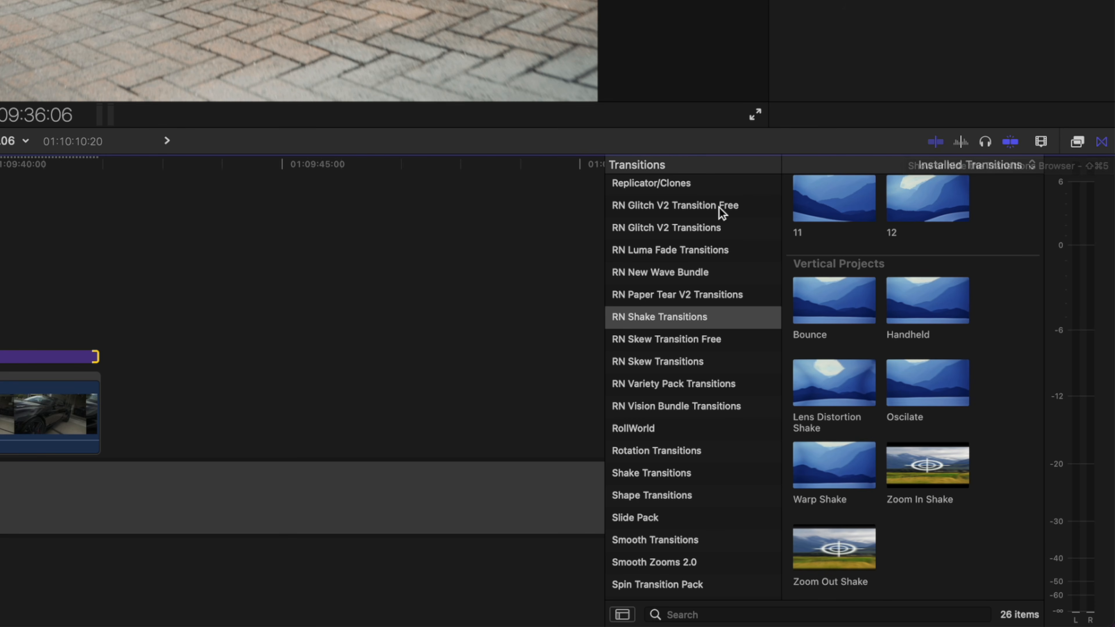
pyautogui.scroll(10, 719, 209)
pyautogui.scroll(-10, 719, 213)
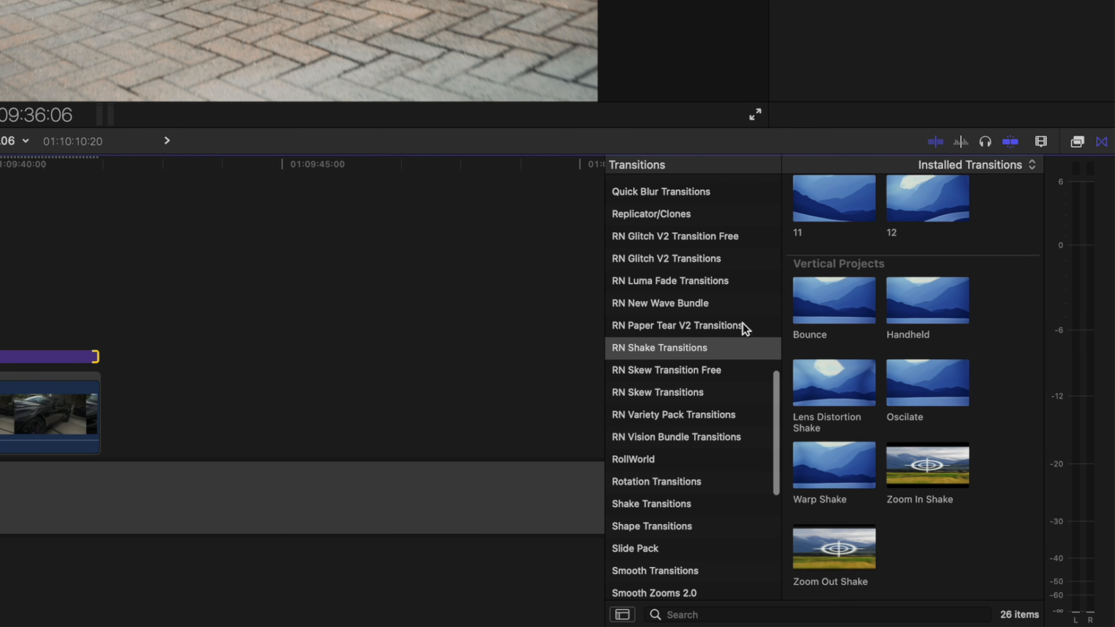
pyautogui.click(690, 351)
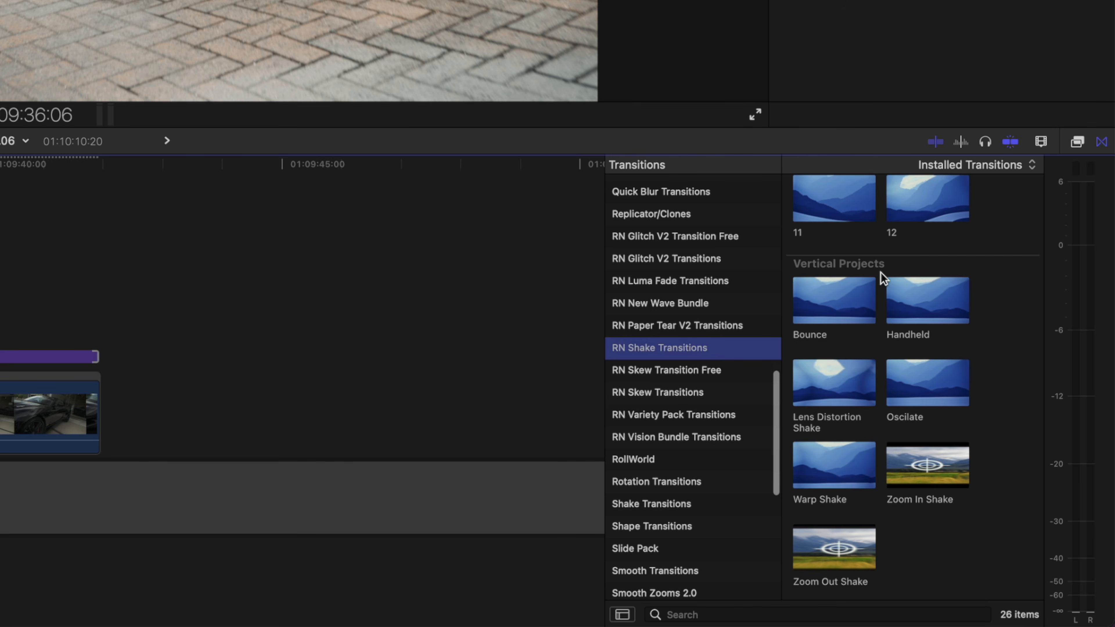
# Examine the RN Shake Transitions collection, including its main transitions, Presets and Vertical Projects sections
pyautogui.scroll(4, 881, 272)
pyautogui.scroll(-5, 917, 284)
pyautogui.scroll(-1, 916, 284)
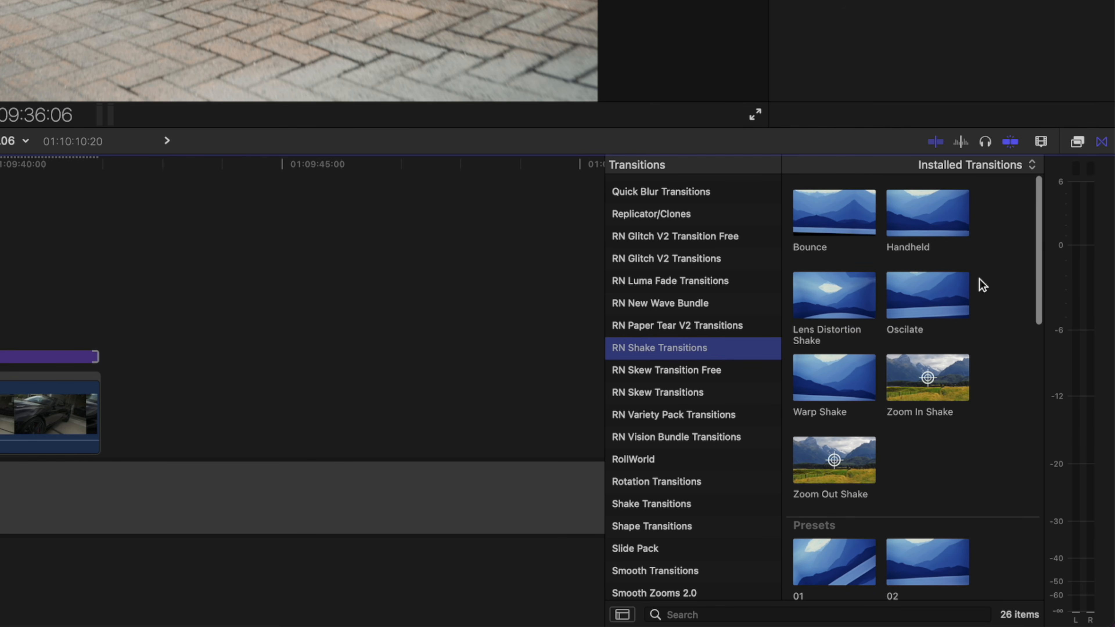
pyautogui.scroll(-10, 953, 269)
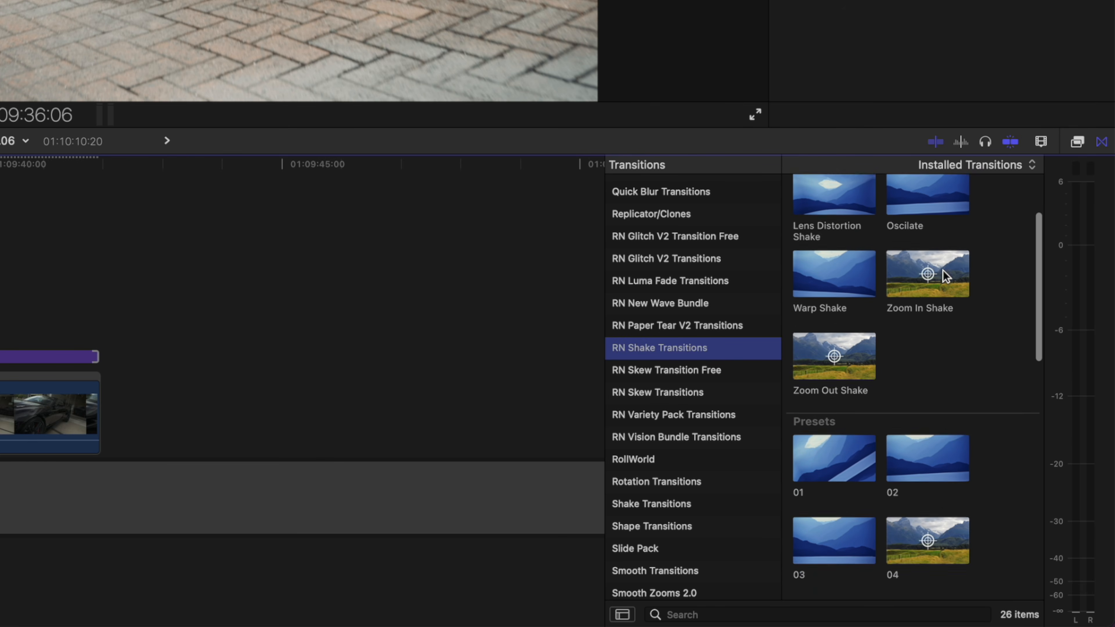
pyautogui.scroll(10, 946, 276)
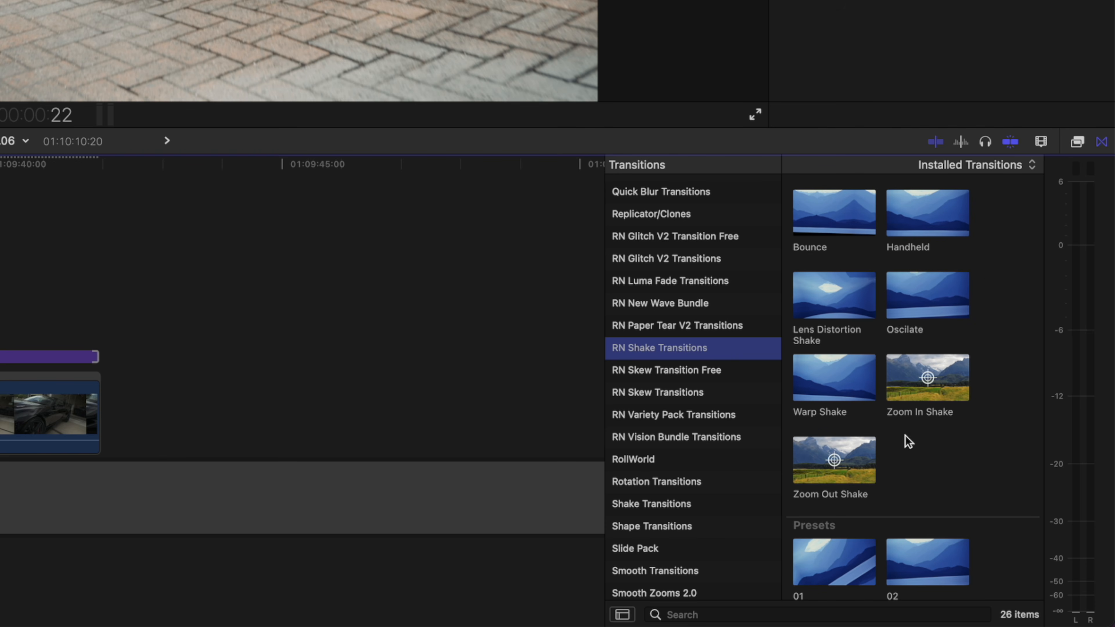
pyautogui.scroll(-5, 963, 246)
pyautogui.scroll(-8, 923, 529)
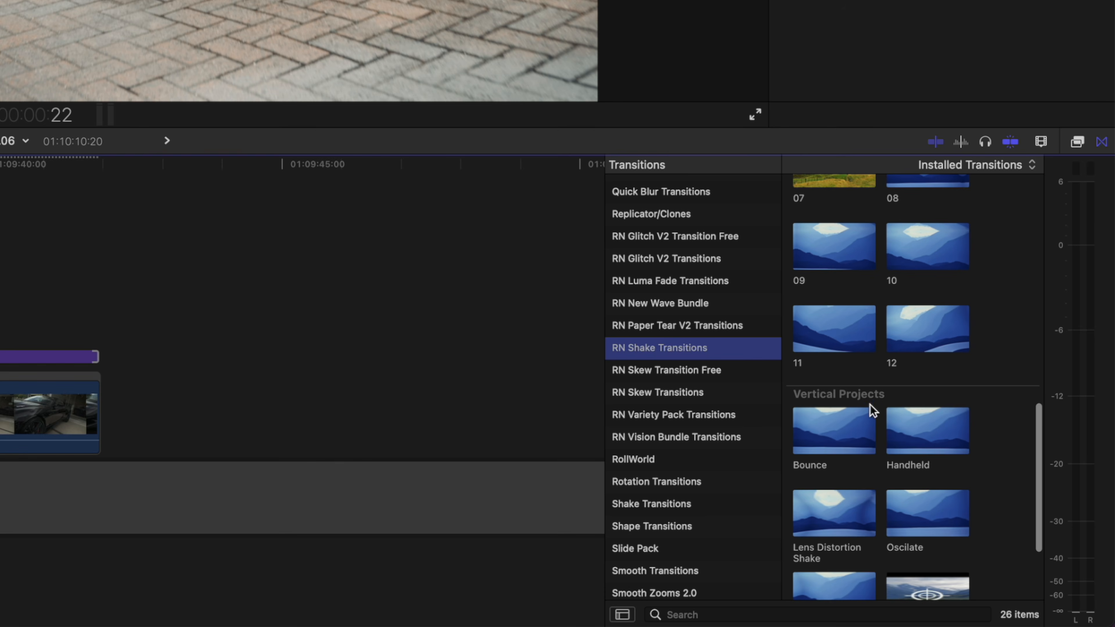
pyautogui.scroll(-3, 871, 404)
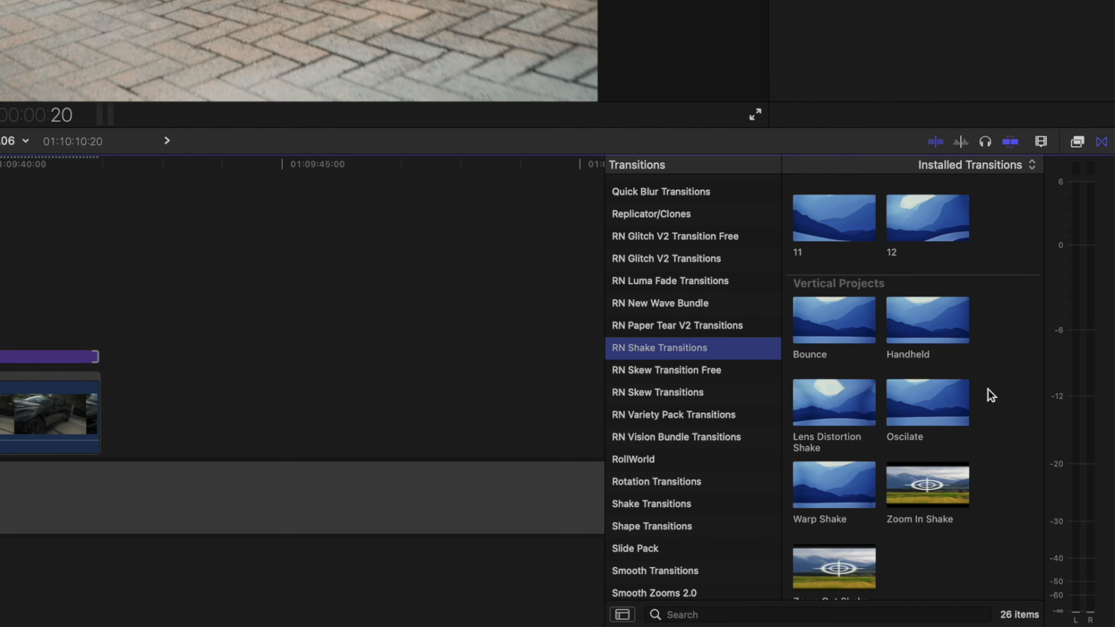
pyautogui.scroll(-3, 988, 389)
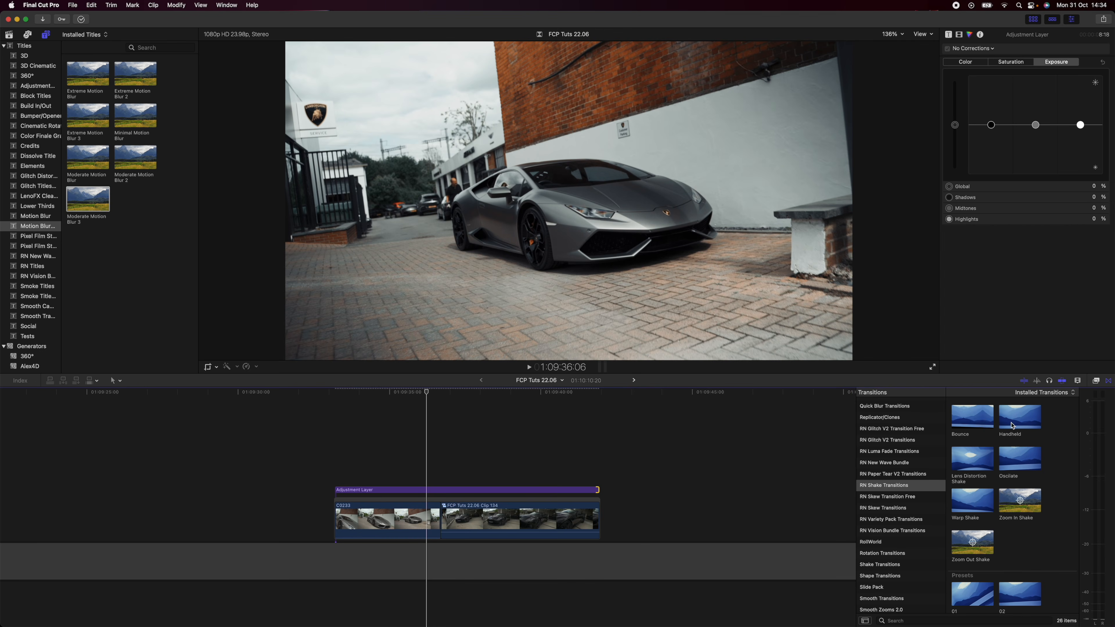
# Add Handheld transitions at the cut between the car clips and at the second clip's end, and lengthen the one at the cut to 1:03
pyautogui.moveTo(1017, 423); pyautogui.dragTo(442, 523)
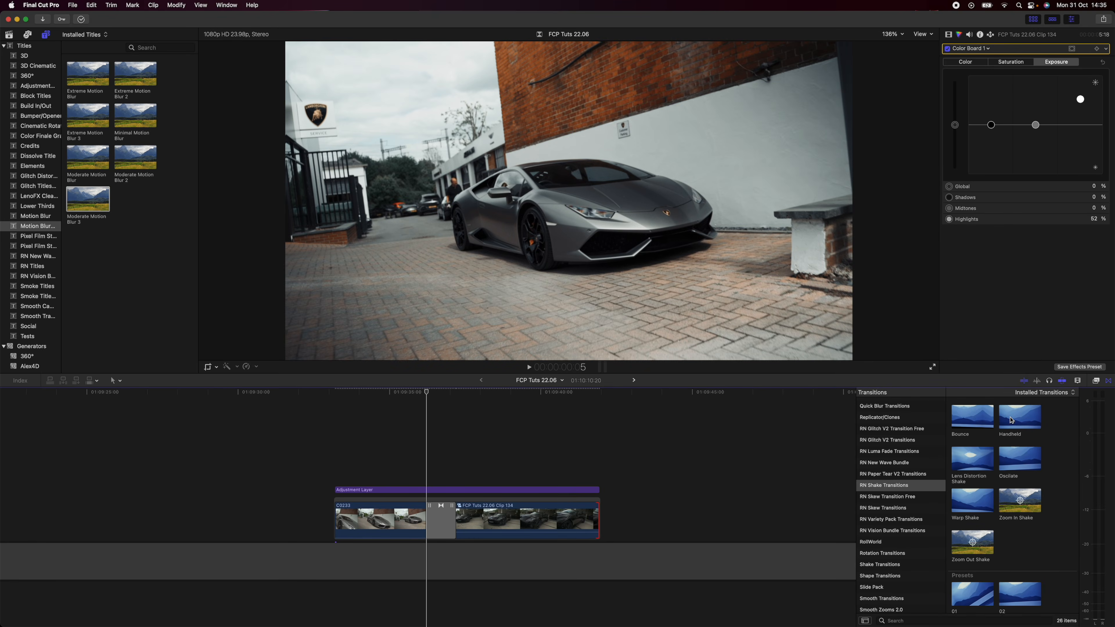
pyautogui.moveTo(1011, 420); pyautogui.dragTo(580, 517)
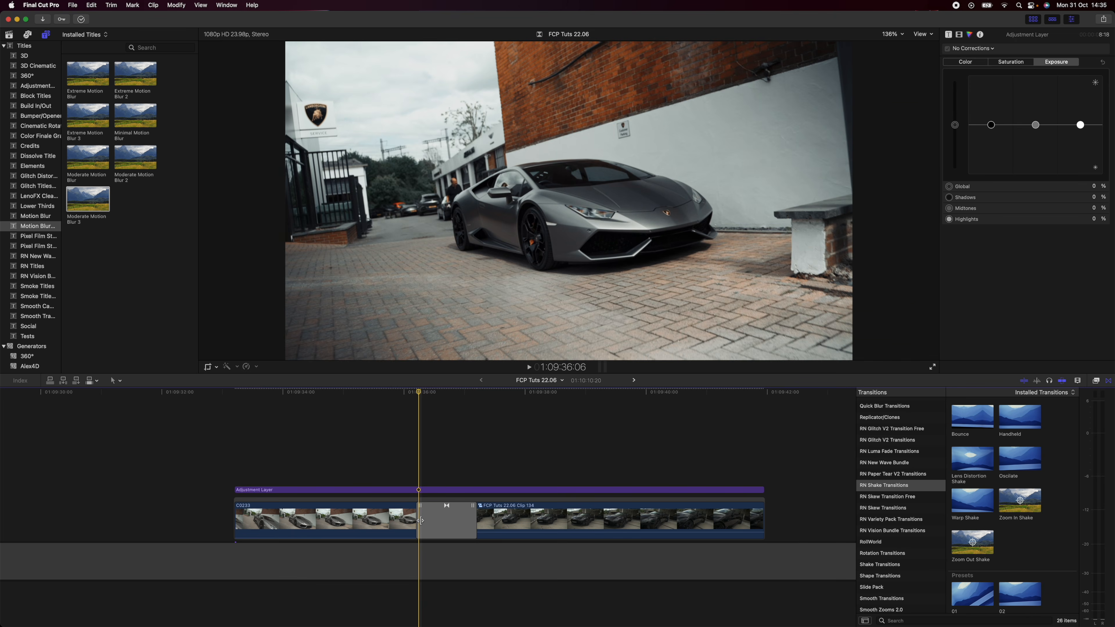
pyautogui.moveTo(420, 520)
pyautogui.mouseDown()
pyautogui.moveTo(395, 520)
pyautogui.moveTo(410, 521)
pyautogui.mouseUp()
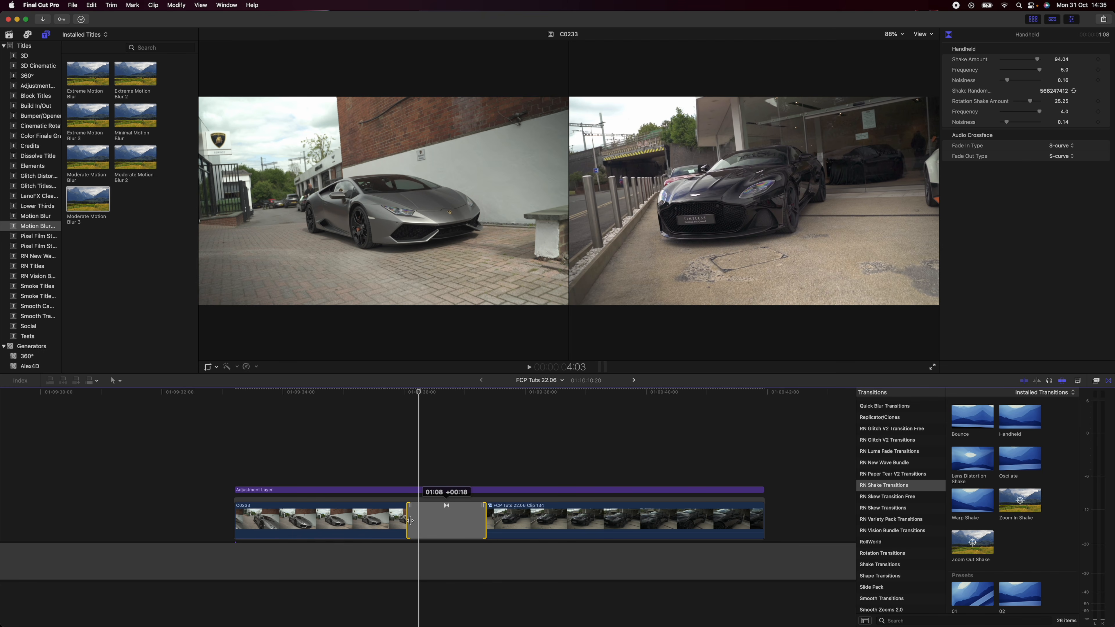
pyautogui.moveTo(412, 521); pyautogui.dragTo(415, 521)
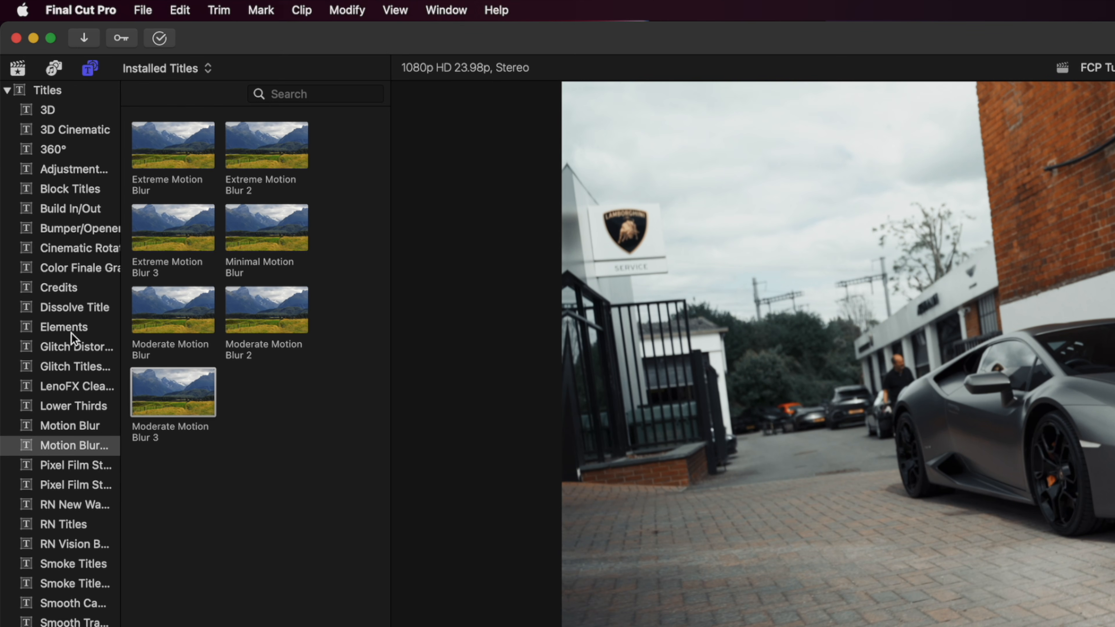
# Place the Moderate Motion Blur 3 title above the Handheld transition, matched to its length, and play the result
pyautogui.scroll(-1, 75, 402)
pyautogui.moveTo(197, 385); pyautogui.dragTo(399, 493)
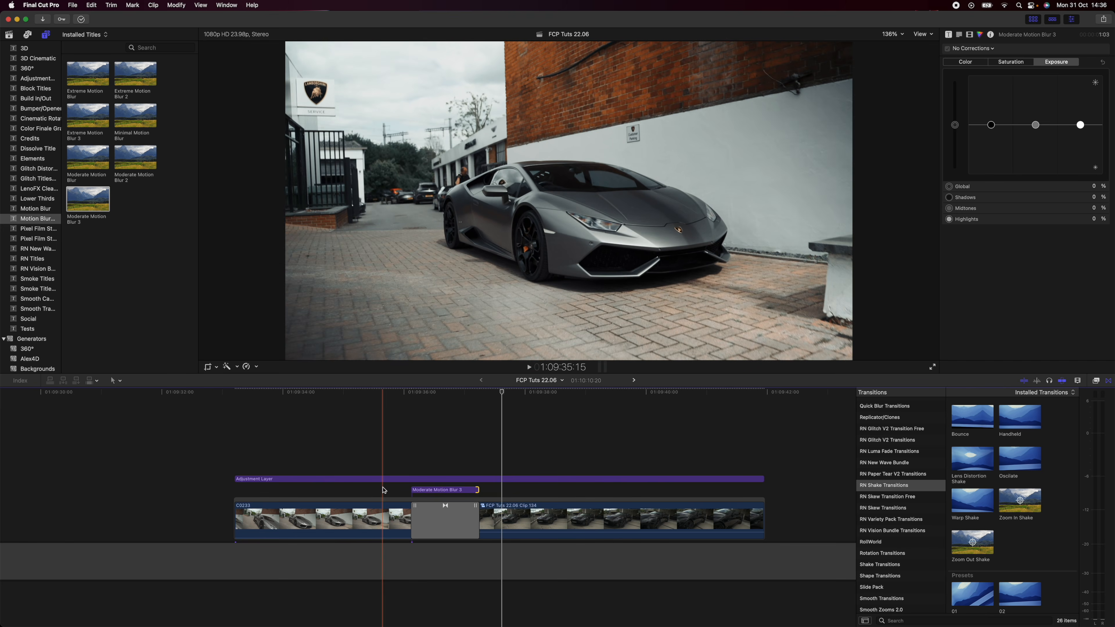
pyautogui.press('space')
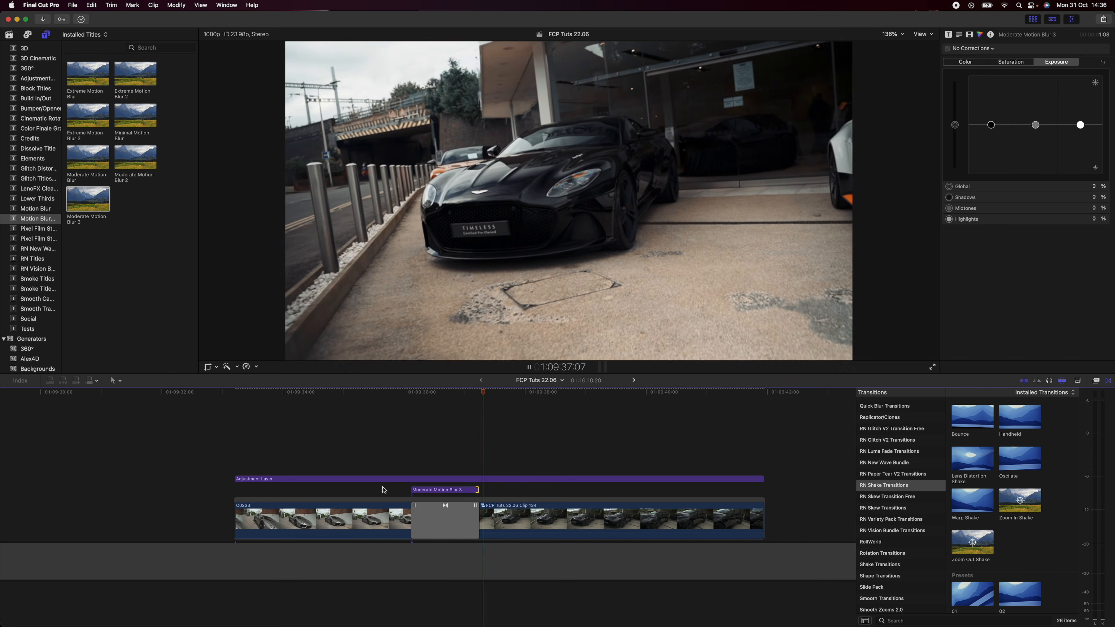
pyautogui.press('space')
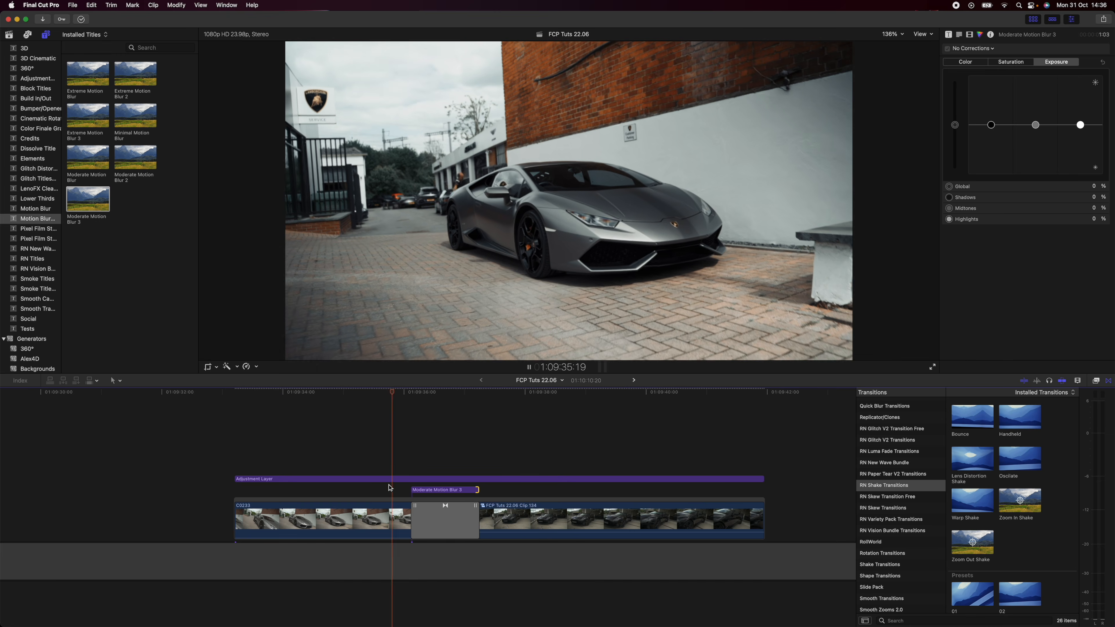
# Select the Handheld transition at the cut and regenerate its shake random seed several times
pyautogui.click(433, 525)
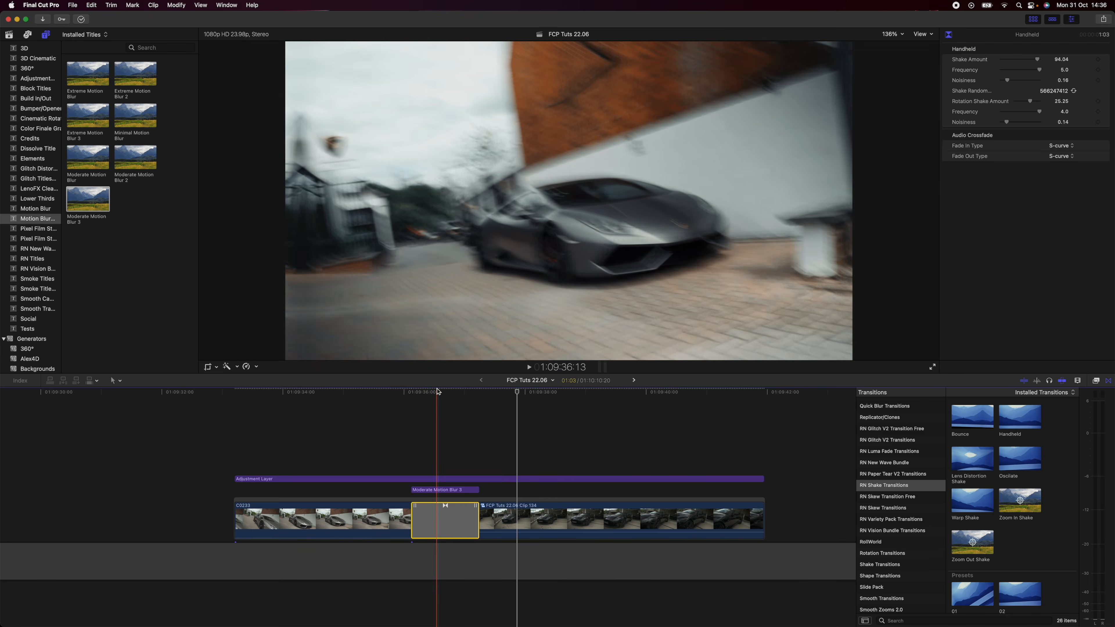
pyautogui.click(436, 525)
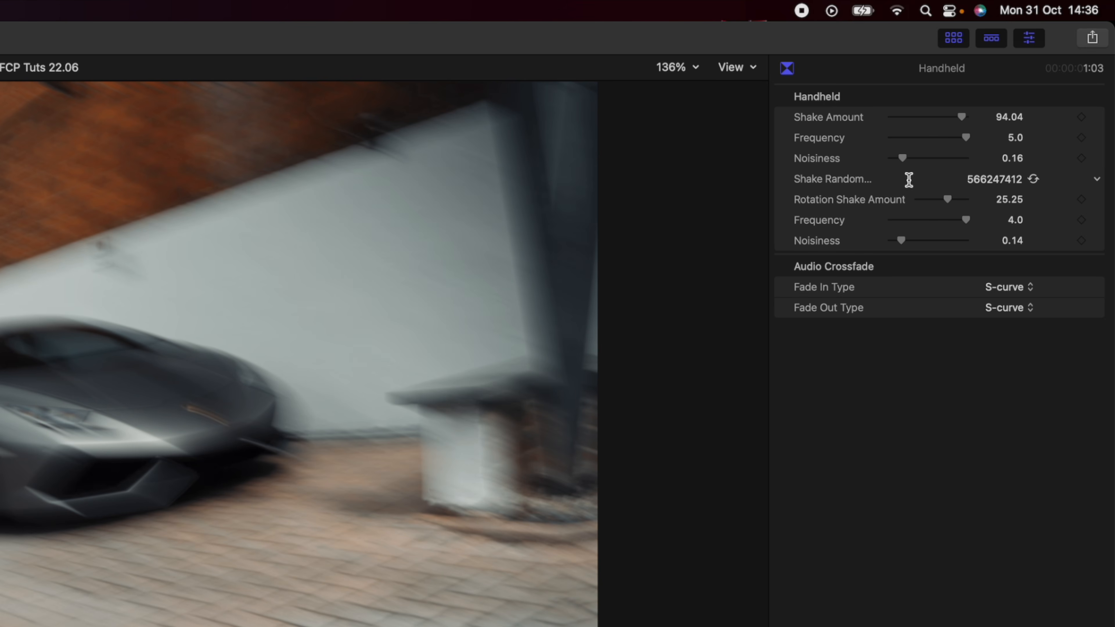
pyautogui.click(1033, 179)
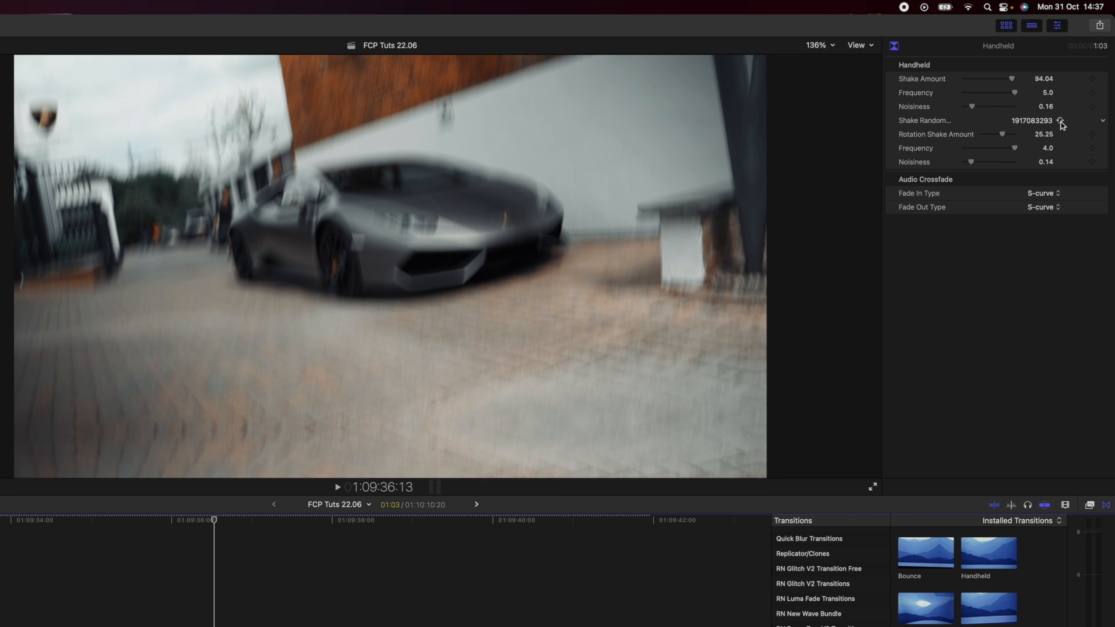
pyautogui.click(1061, 121)
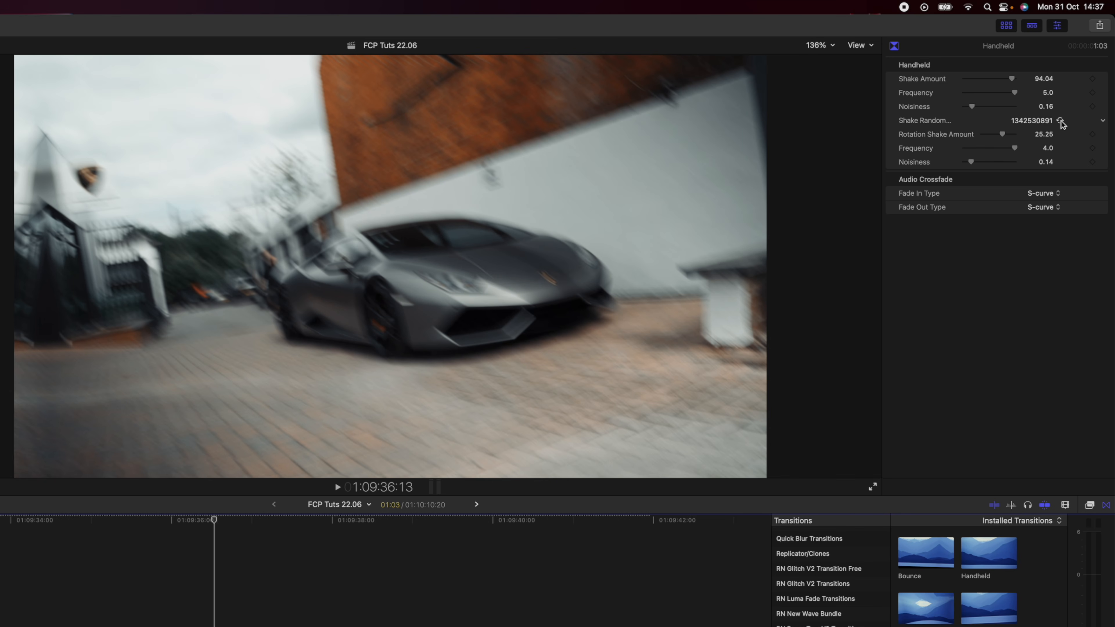
pyautogui.click(1061, 121)
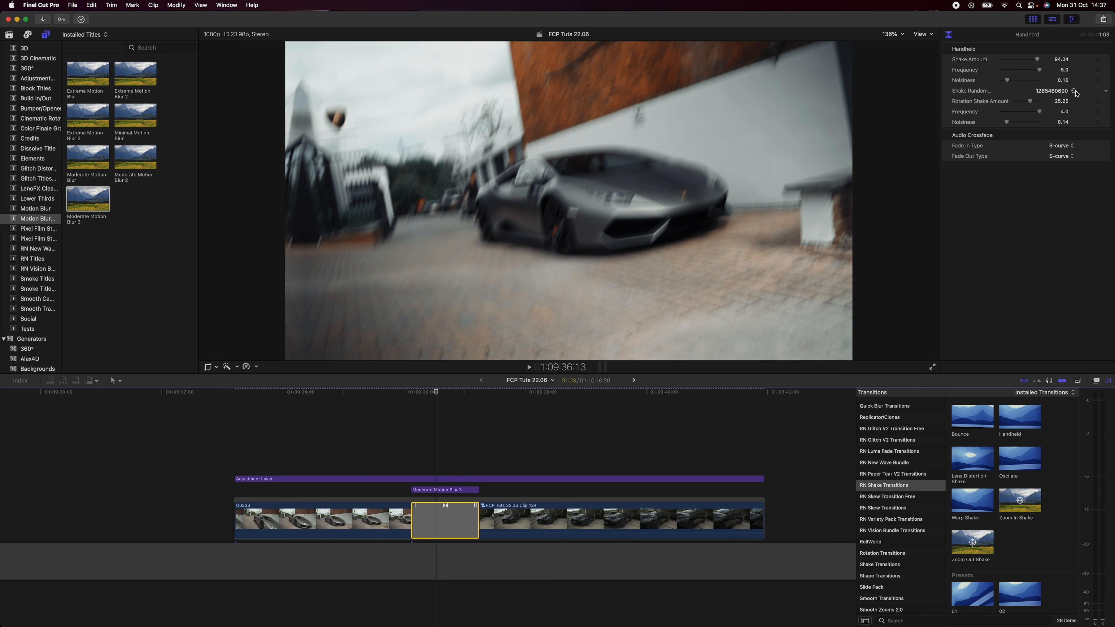
pyautogui.click(1075, 92)
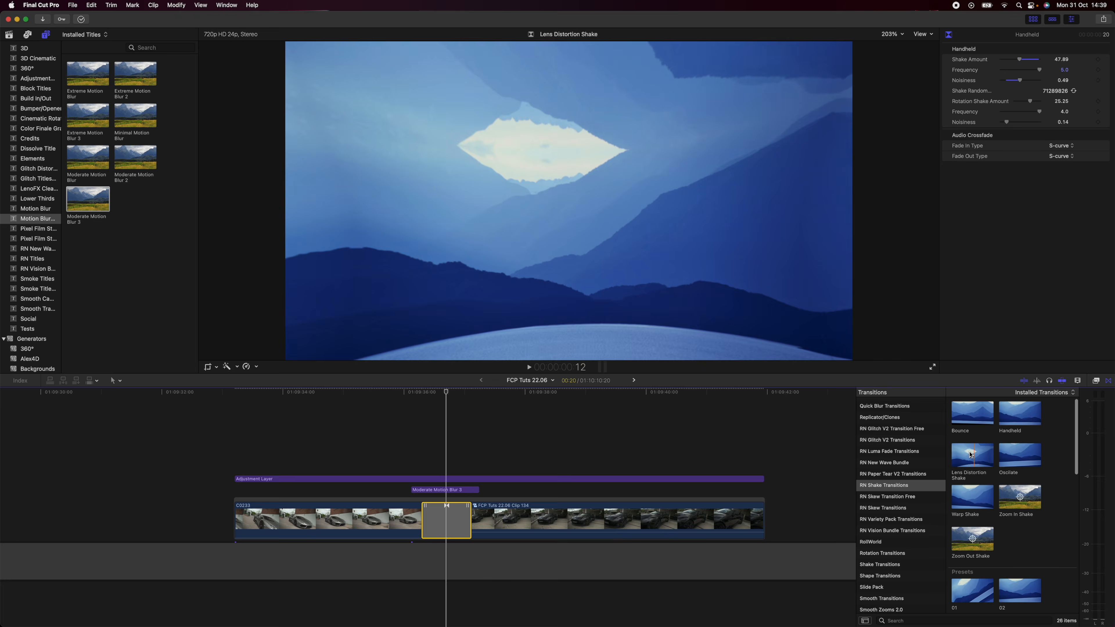
# Replace the Handheld transition at the cut with Lens Distortion Shake and set its Lens Distortion Amount to -76.33
pyautogui.moveTo(974, 457); pyautogui.dragTo(447, 524)
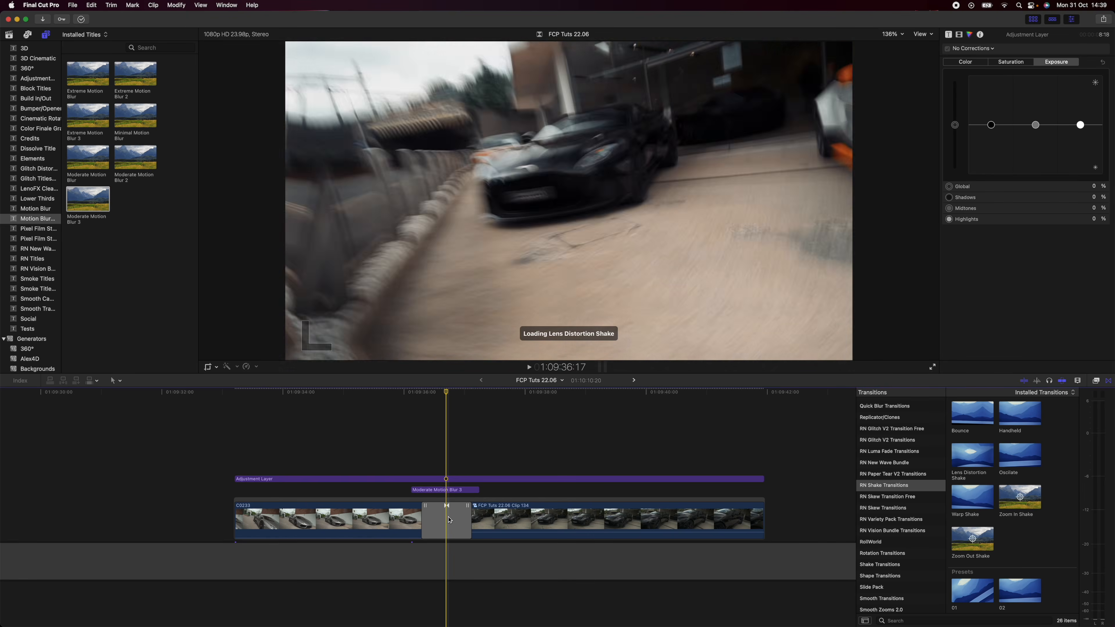
pyautogui.click(446, 523)
pyautogui.moveTo(1038, 197); pyautogui.dragTo(1011, 198)
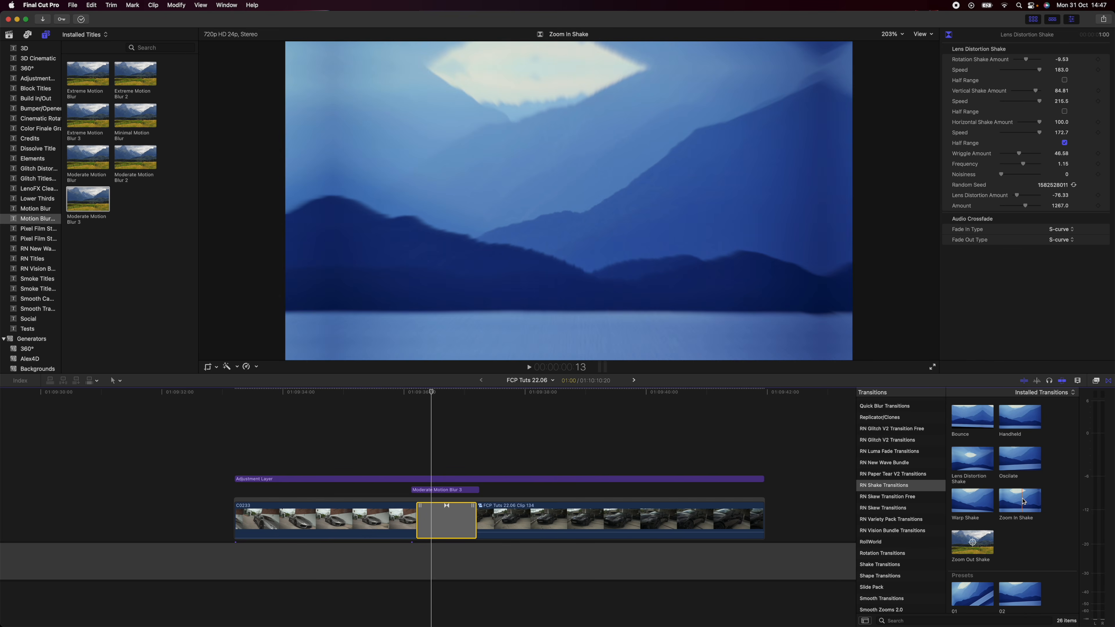
# Replace the transition at the cut with Zoom In Shake and lengthen it to 1:23
pyautogui.moveTo(1023, 501); pyautogui.dragTo(433, 532)
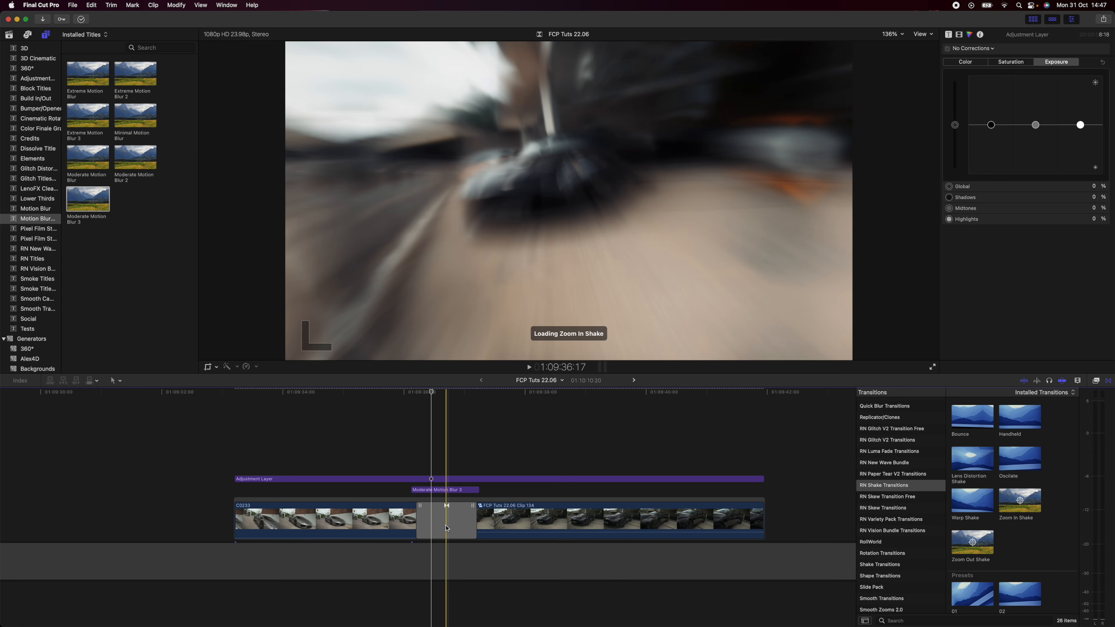
pyautogui.moveTo(417, 519); pyautogui.dragTo(388, 520)
pyautogui.click(423, 520)
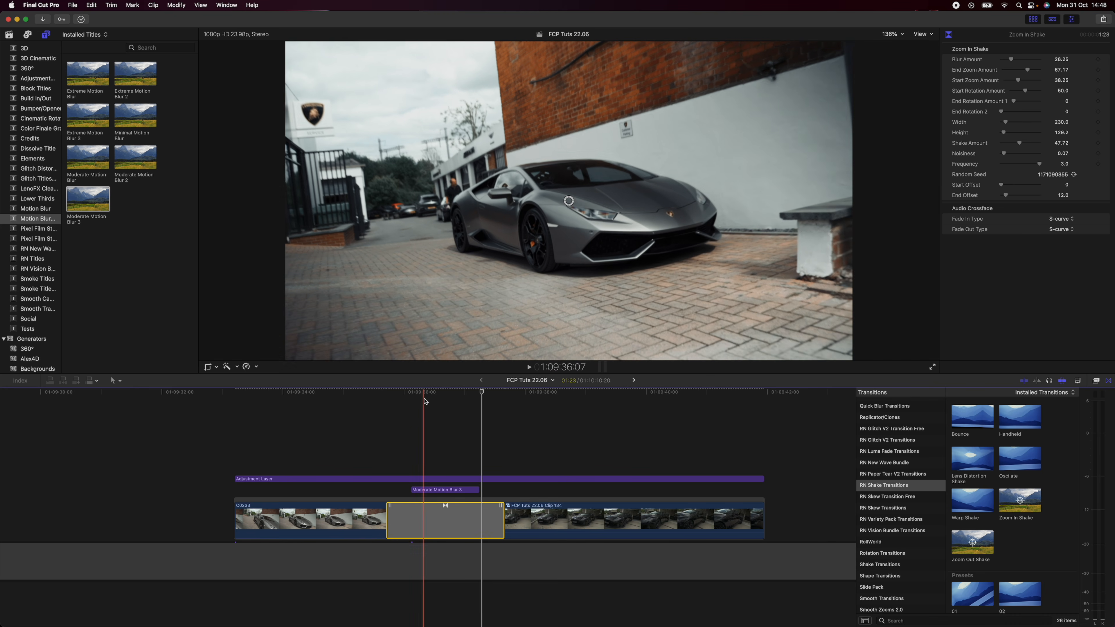
# Move the Zoom In Shake centre point beyond the left edge of the video frame and play the transition
pyautogui.moveTo(572, 206); pyautogui.dragTo(225, 166)
pyautogui.press('space')
pyautogui.press('space')
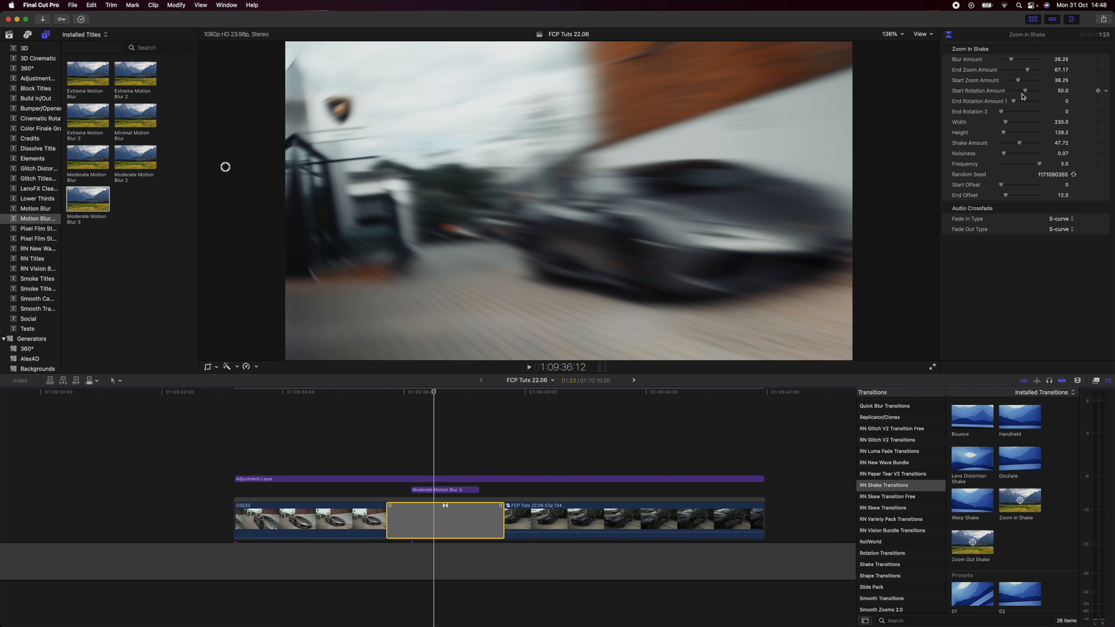
# Lower the Zoom In Shake transition's Start Rotation Amount to about 20 and play the result
pyautogui.moveTo(1026, 92); pyautogui.dragTo(1017, 92)
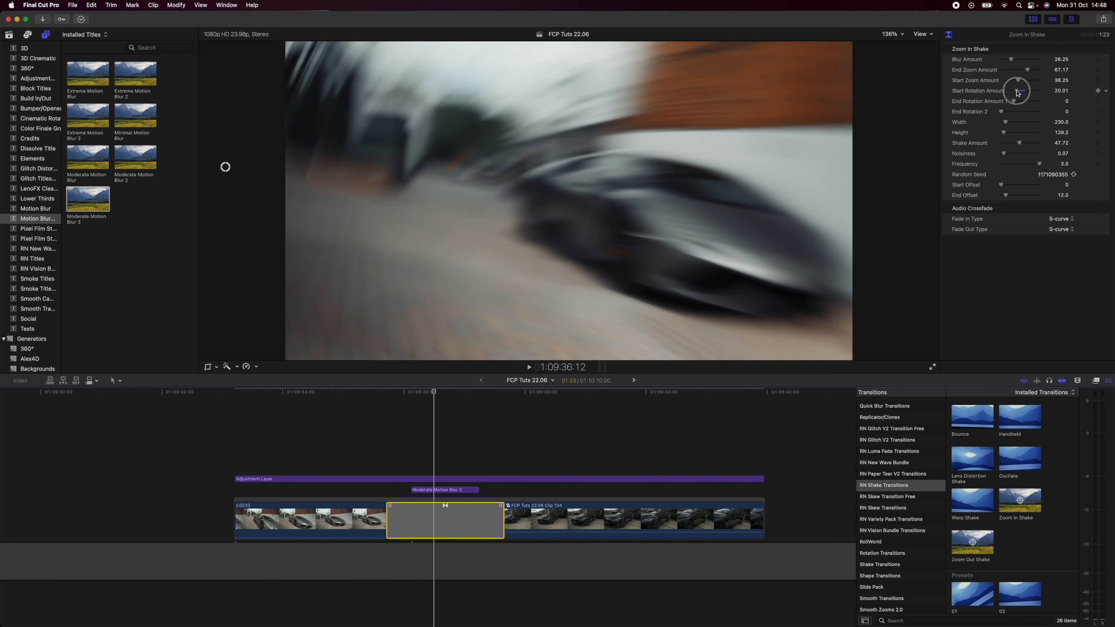
pyautogui.click(380, 441)
pyautogui.press('space')
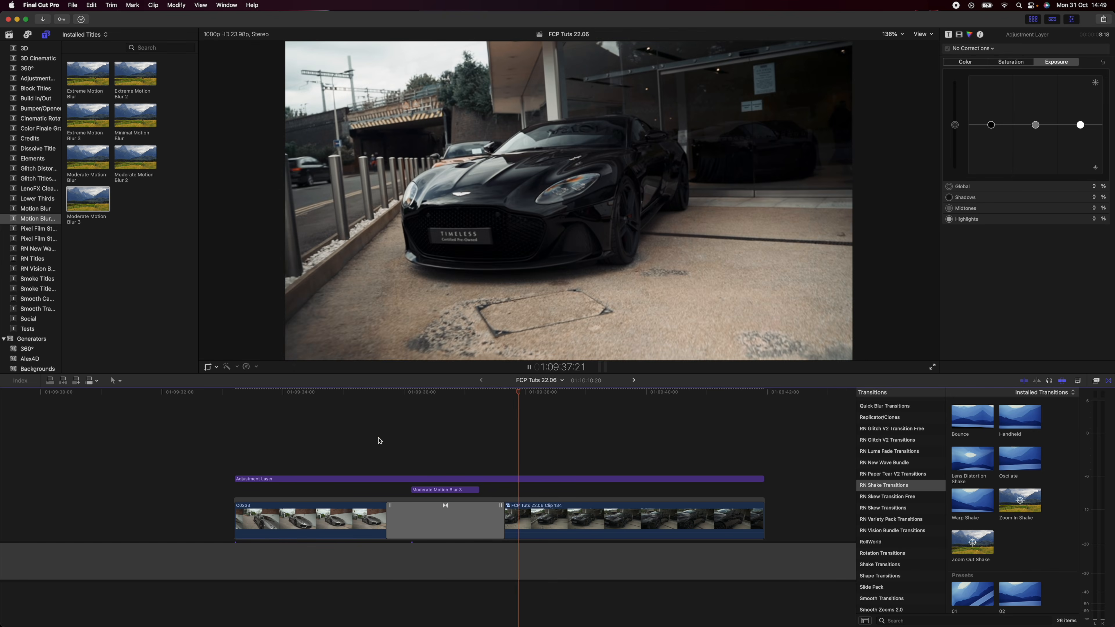
# Lengthen the Zoom In Shake transition to 2:01 and place the playhead at 1:09:37:06
pyautogui.click(388, 505)
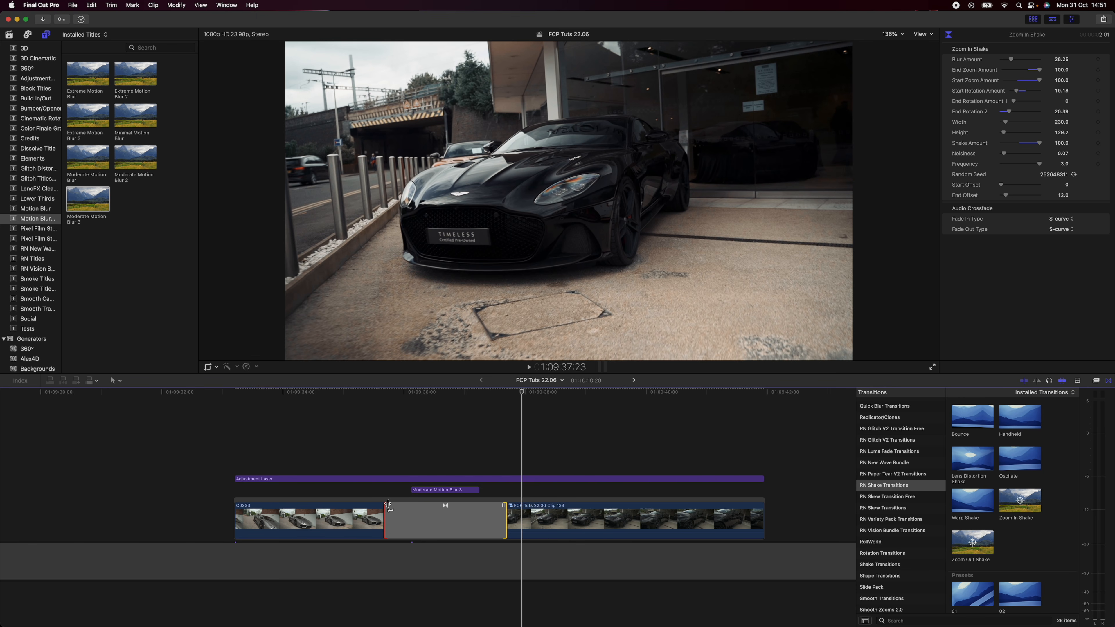
pyautogui.click(480, 393)
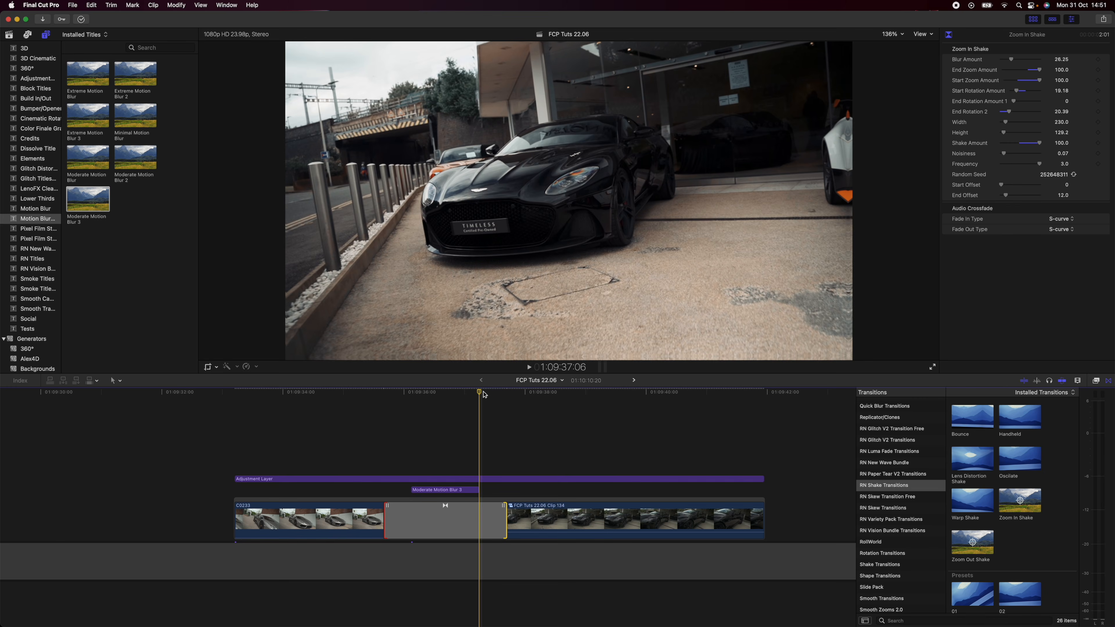